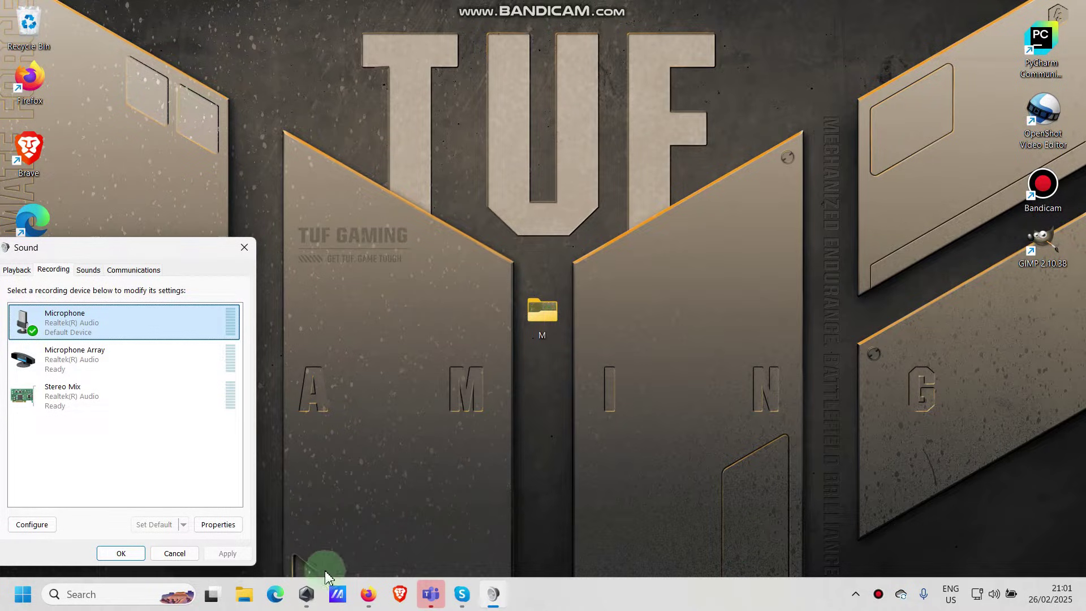
Search the Start menu for 'armour' and launch ARMOURY CRATE from the results.
{"action": "mouse_move", "coordinate": [306, 601]}
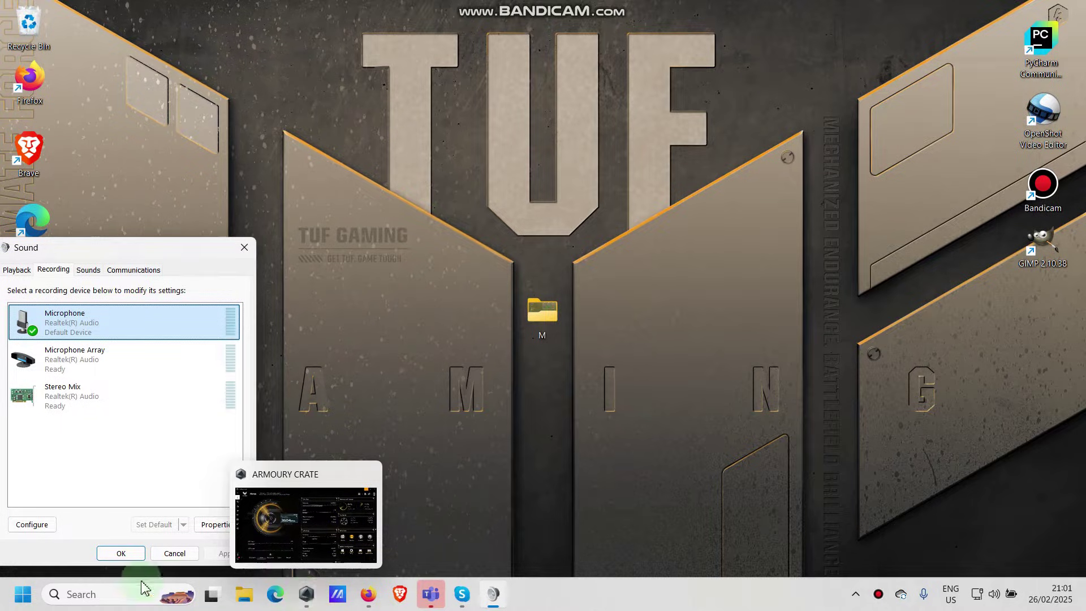
{"action": "left_click", "coordinate": [27, 601]}
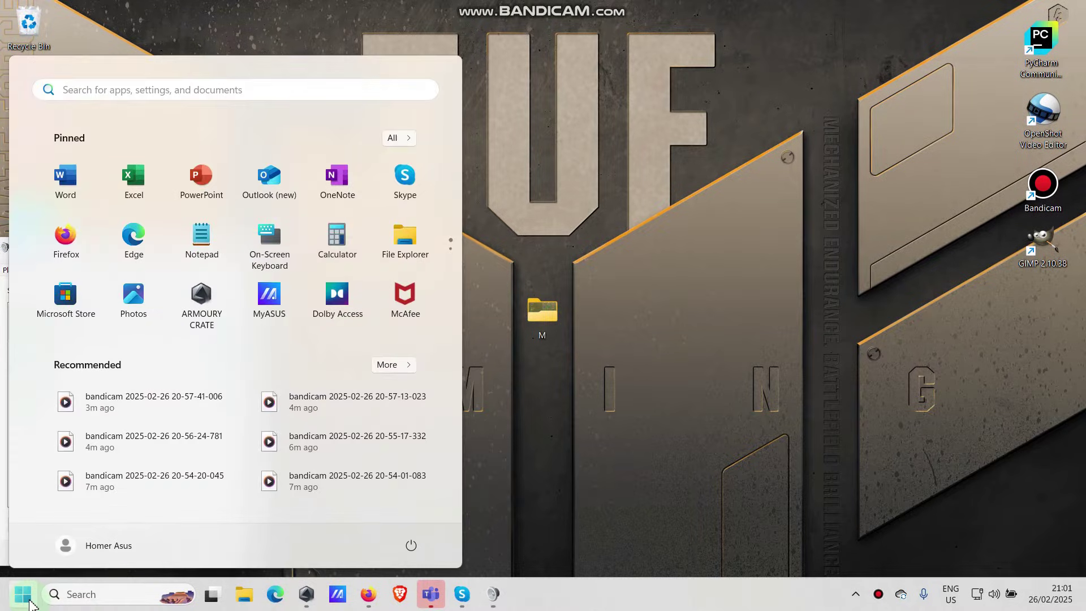
{"action": "type", "text": "ar"}
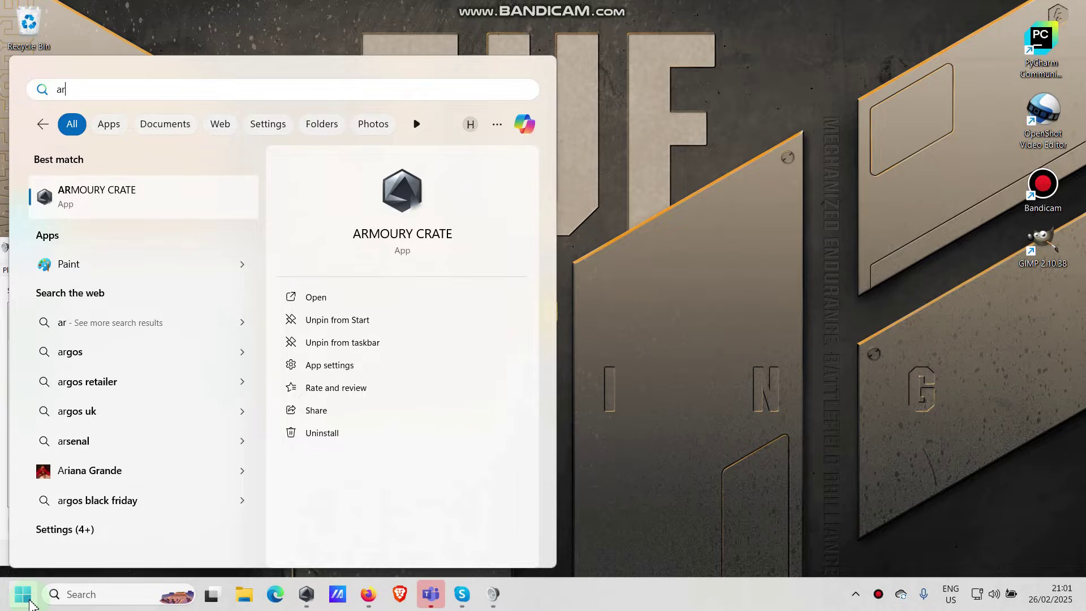
{"action": "type", "text": "mour"}
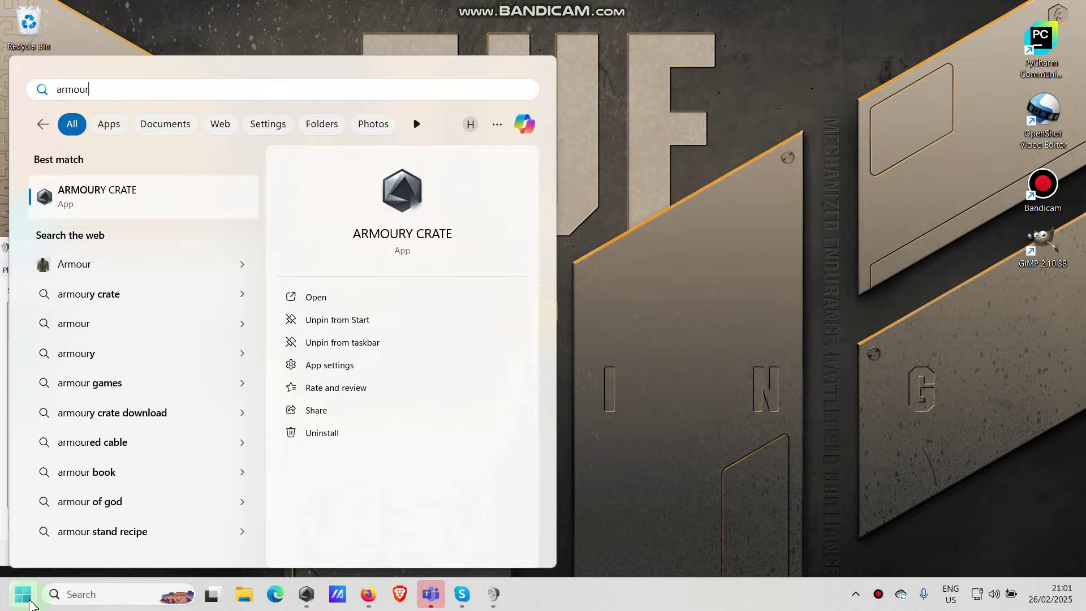
{"action": "left_click", "coordinate": [120, 204]}
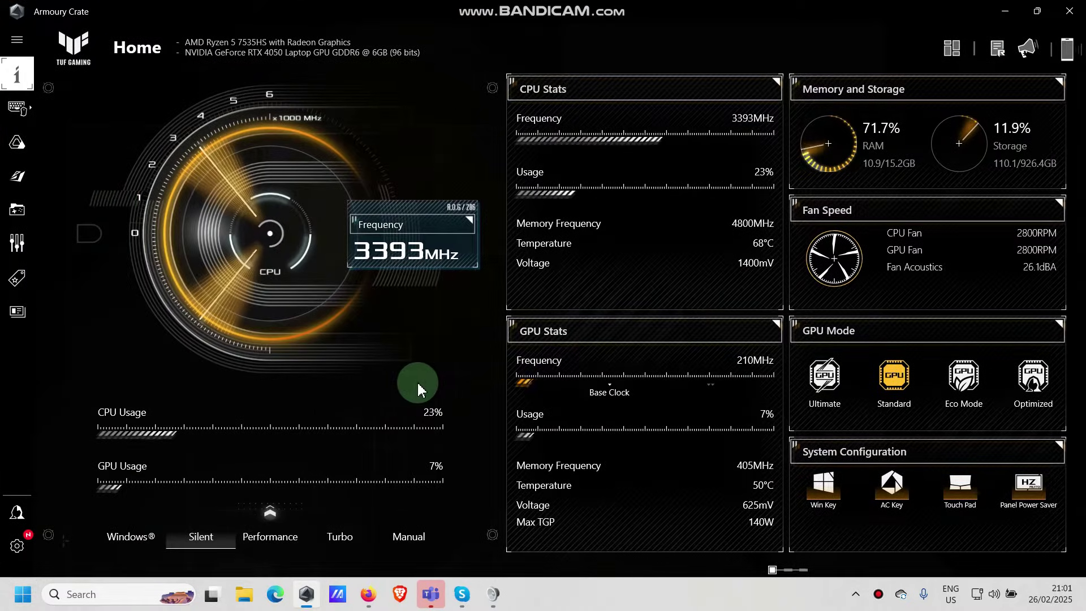
Choose ASUS TUF Gaming A15 from the Device sidebar flyout.
{"action": "left_click", "coordinate": [19, 112]}
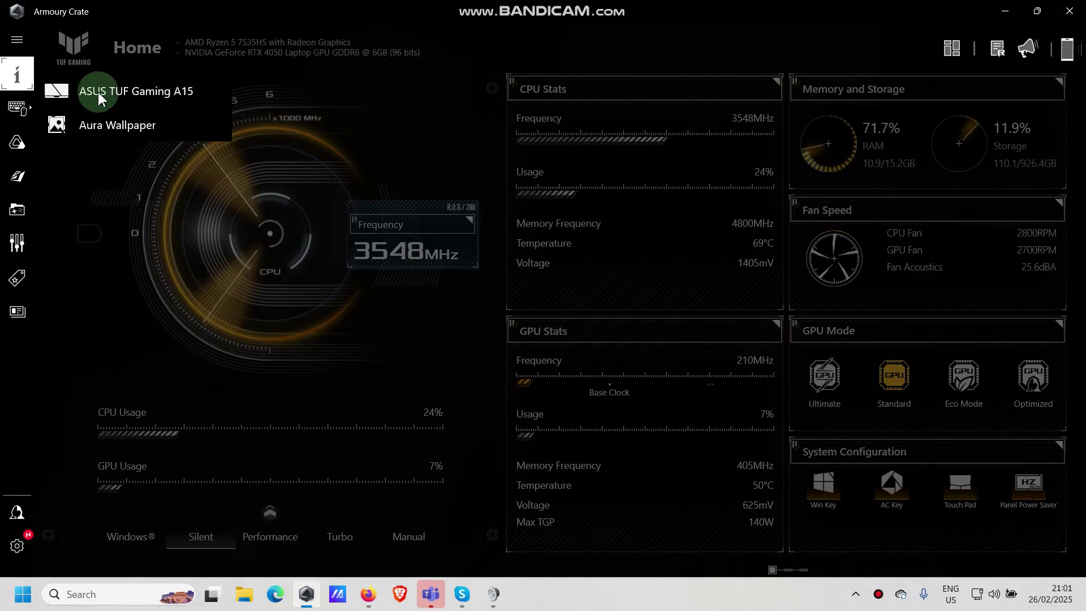
{"action": "left_click", "coordinate": [163, 96]}
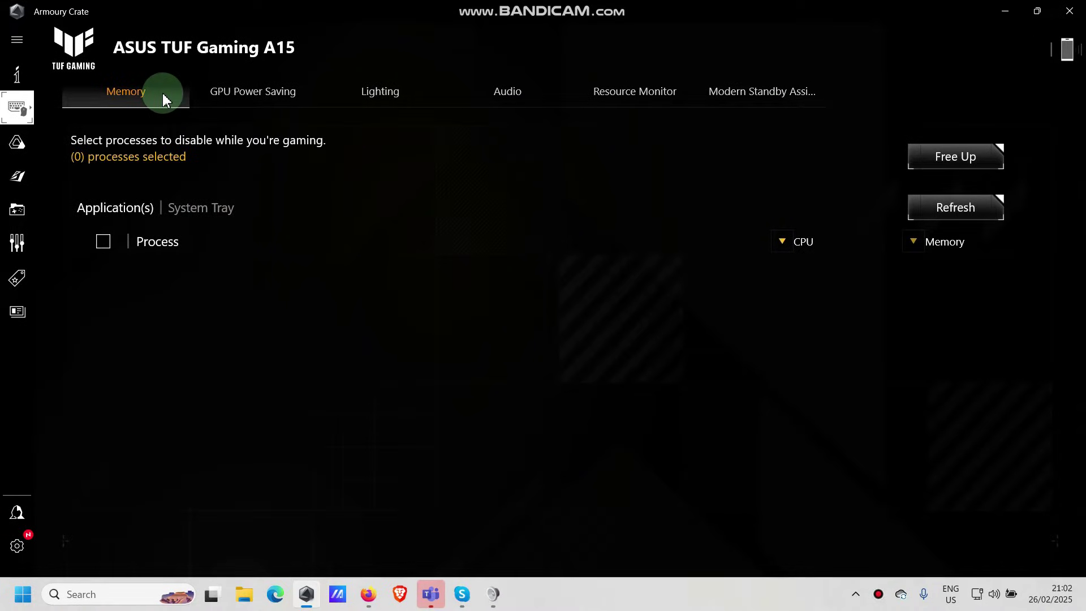
On the Lighting tab, set the Static keyboard colour to standard orange (255, 100, 0).
{"action": "left_click", "coordinate": [377, 98]}
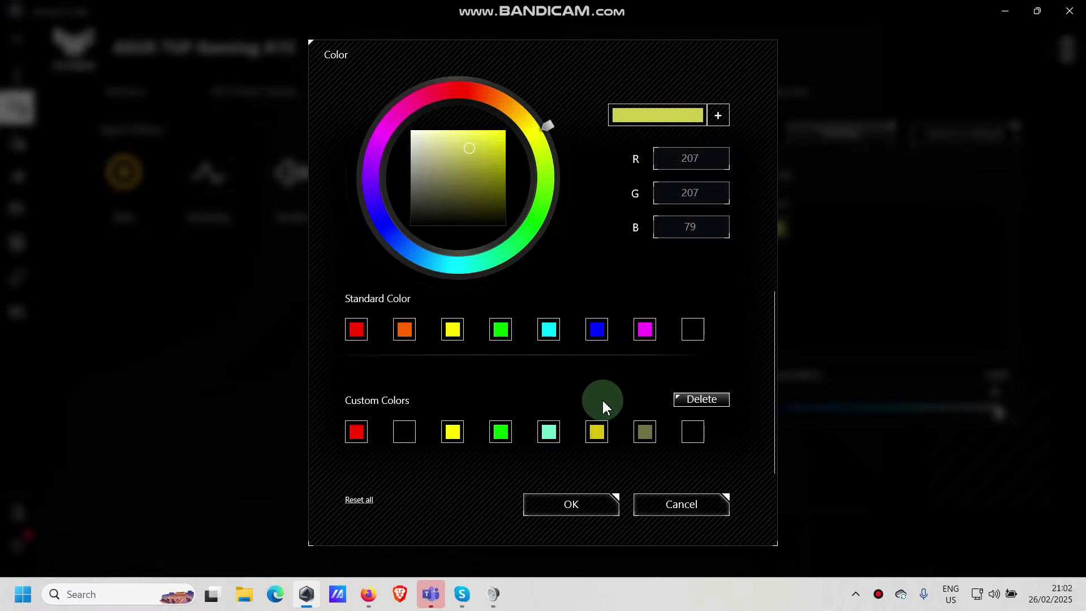
{"action": "left_click", "coordinate": [406, 329]}
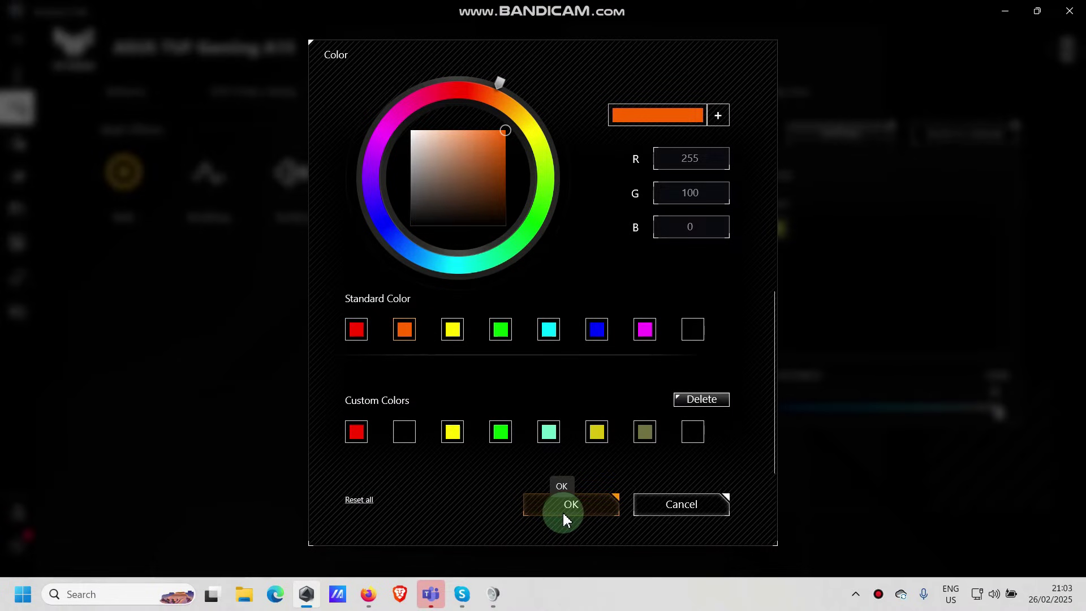
{"action": "left_click", "coordinate": [564, 515]}
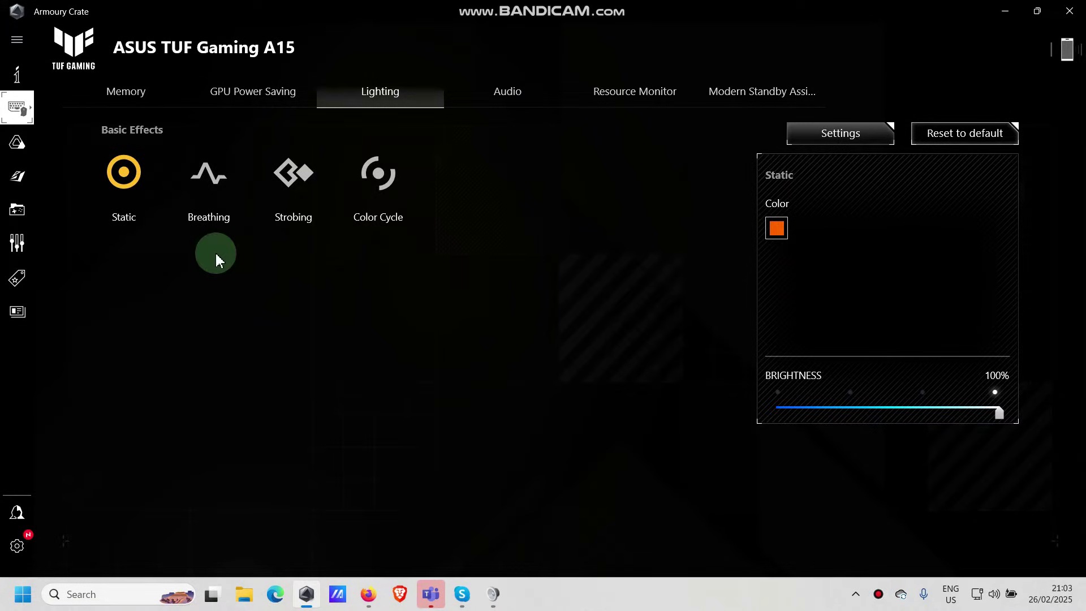
Give Breathing and Strobing the standard orange colour, then return to Static's colour picker.
{"action": "left_click", "coordinate": [215, 188]}
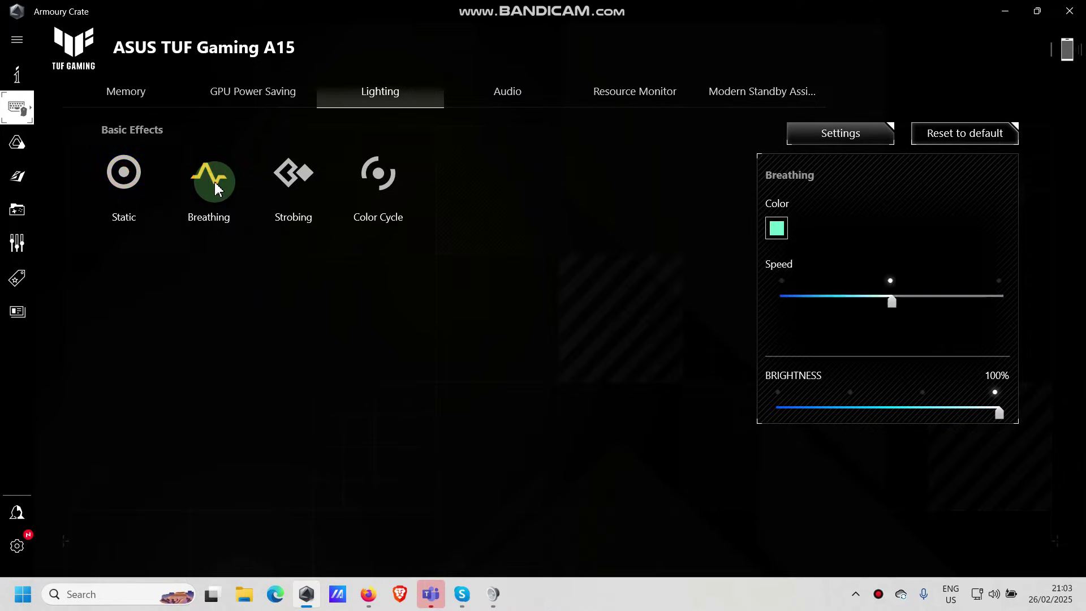
{"action": "left_click", "coordinate": [778, 232]}
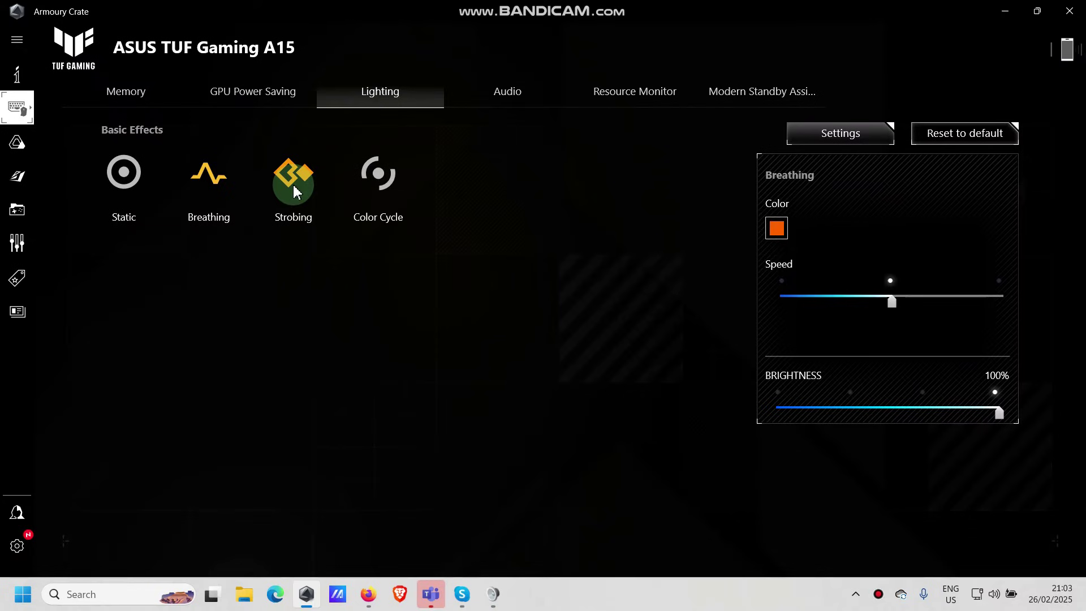
{"action": "left_click", "coordinate": [294, 189]}
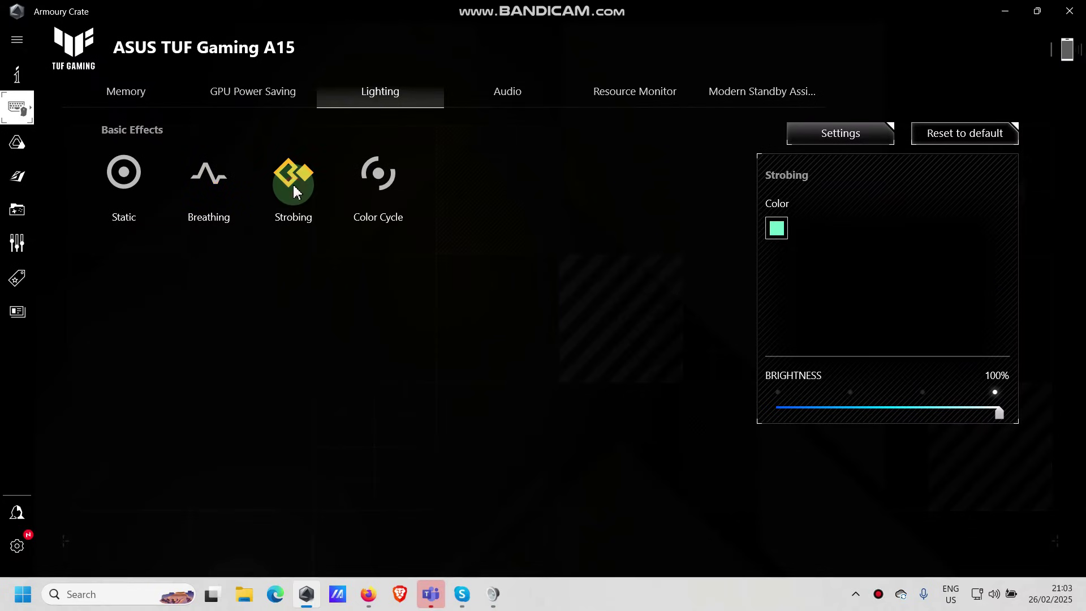
{"action": "left_click", "coordinate": [784, 230]}
{"action": "left_click", "coordinate": [405, 329]}
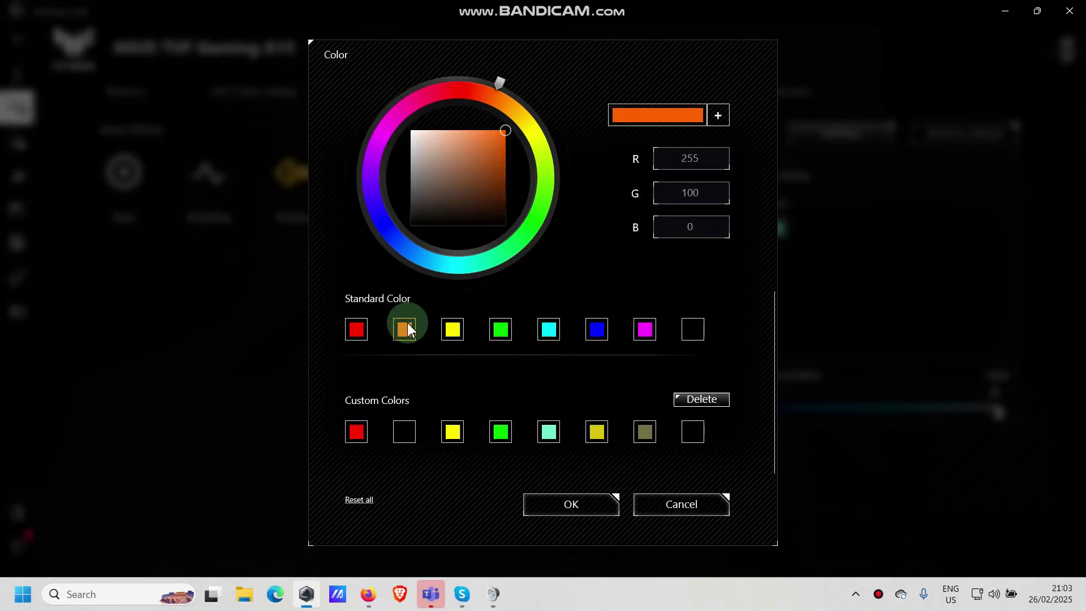
{"action": "left_click", "coordinate": [554, 500]}
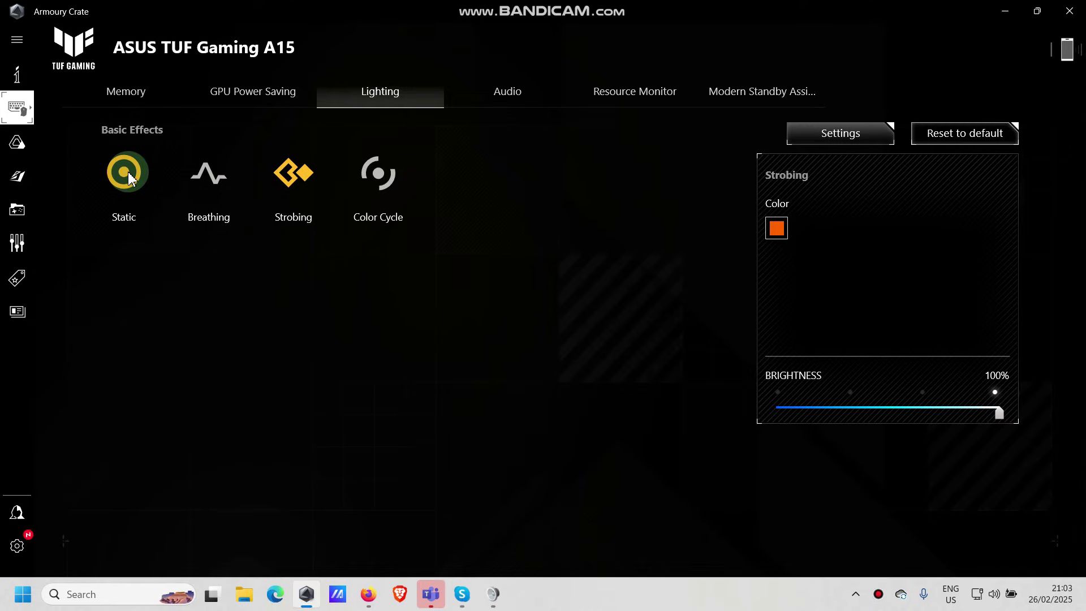
{"action": "left_click", "coordinate": [128, 172]}
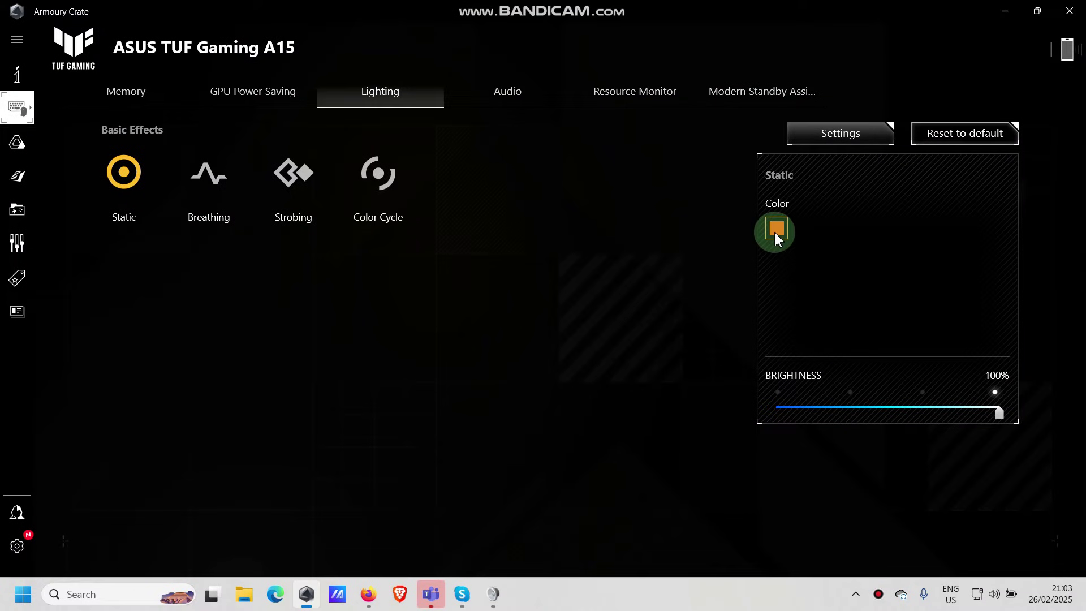
{"action": "left_click", "coordinate": [777, 230]}
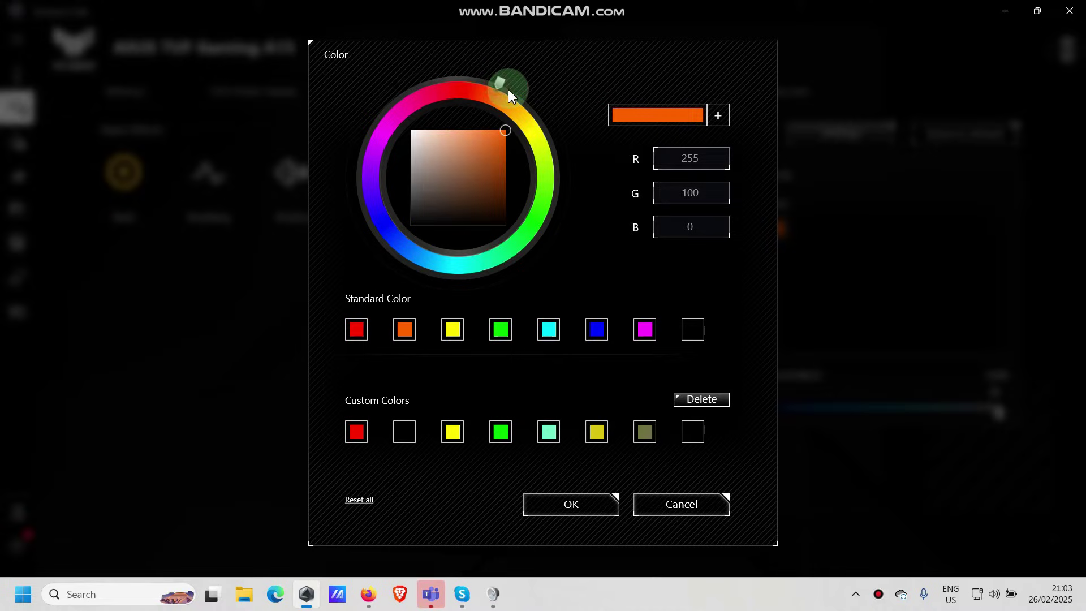
Shift the Static colour from orange to lime green (157, 251, 4).
{"action": "left_click_drag", "start_coordinate": [503, 83], "coordinate": [554, 175]}
{"action": "left_click", "coordinate": [667, 100]}
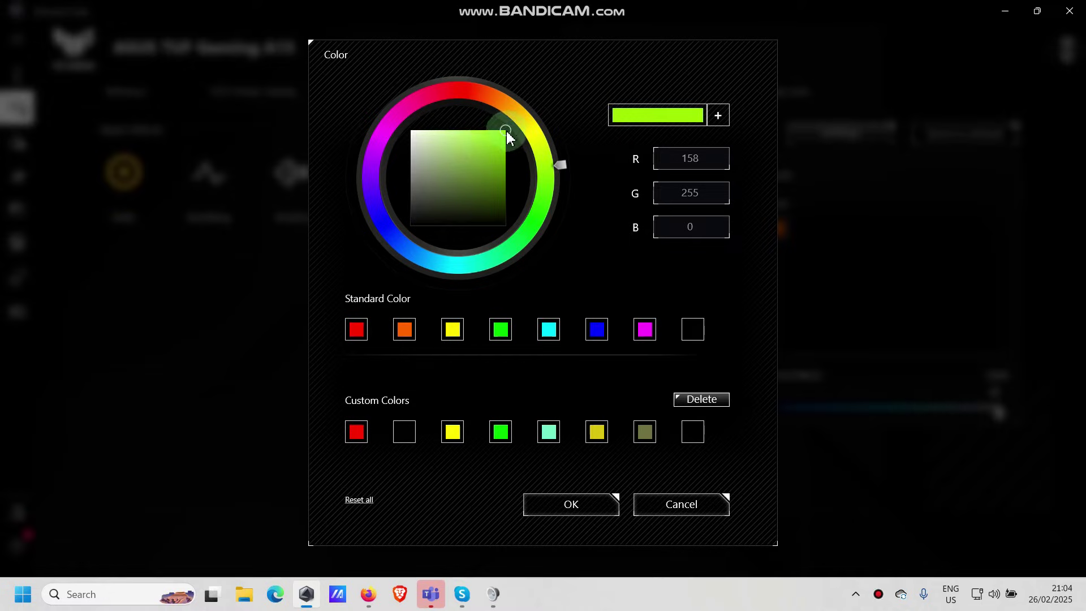
{"action": "left_click", "coordinate": [483, 145]}
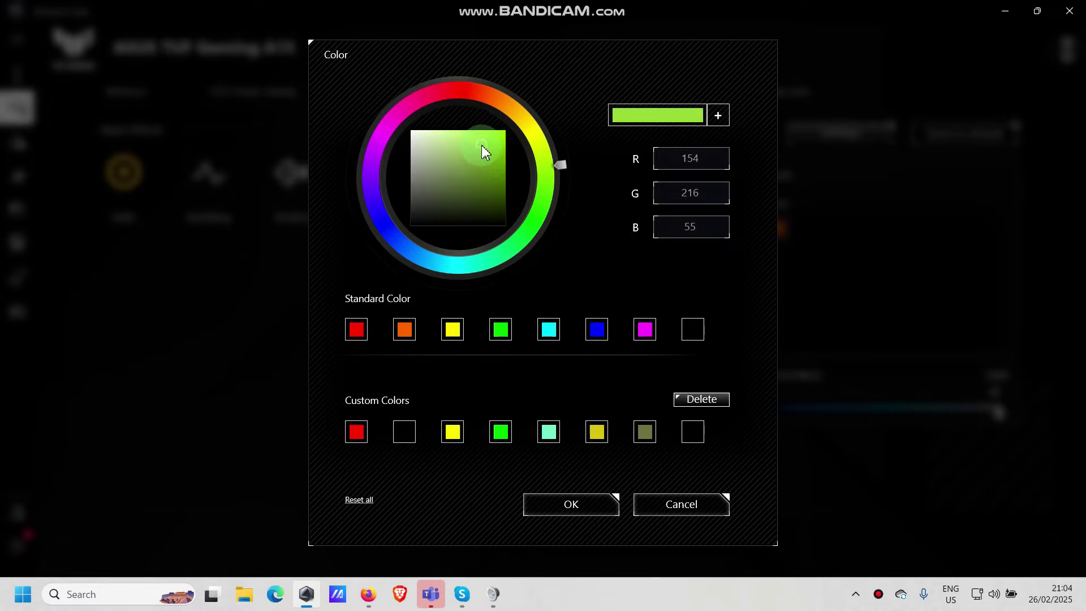
{"action": "left_click_drag", "start_coordinate": [481, 144], "coordinate": [504, 134]}
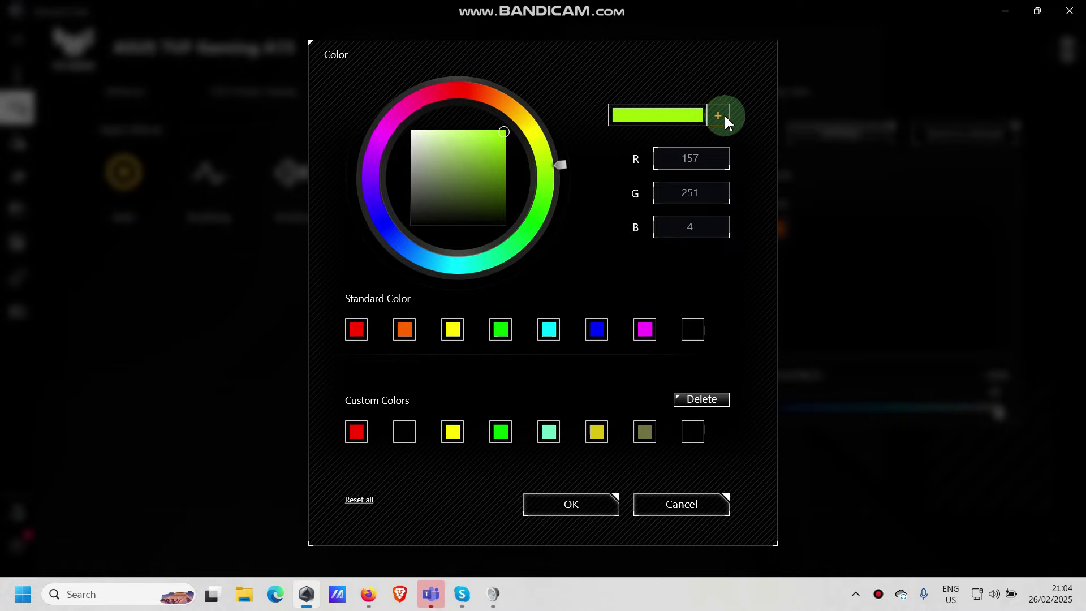
Save the lime green in a custom colour slot and apply it to Static lighting.
{"action": "left_click", "coordinate": [685, 443]}
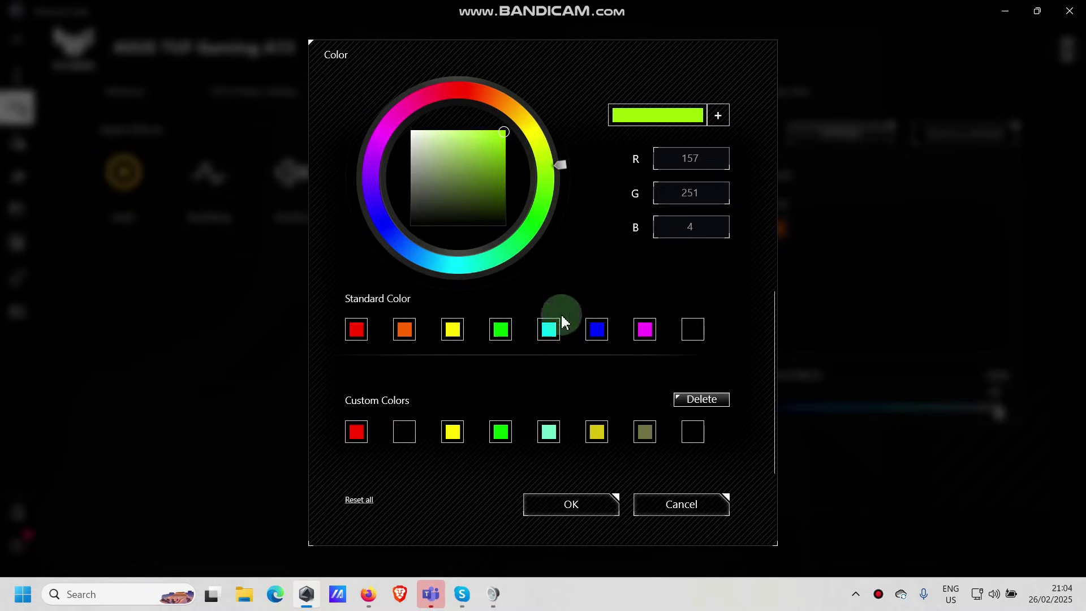
{"action": "left_click", "coordinate": [716, 127]}
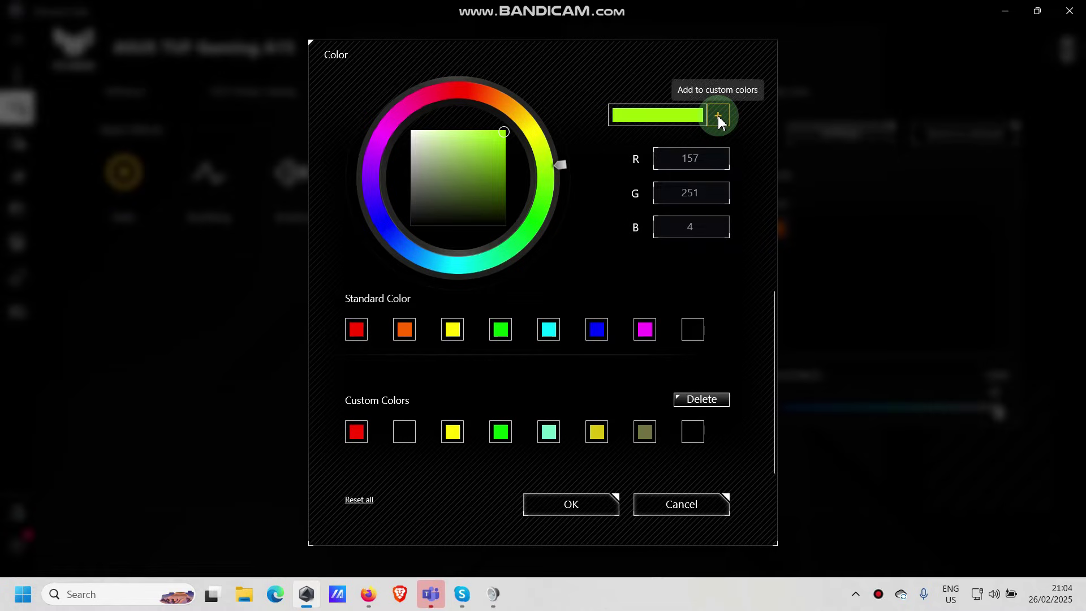
{"action": "left_click", "coordinate": [718, 117]}
{"action": "left_click", "coordinate": [368, 492]}
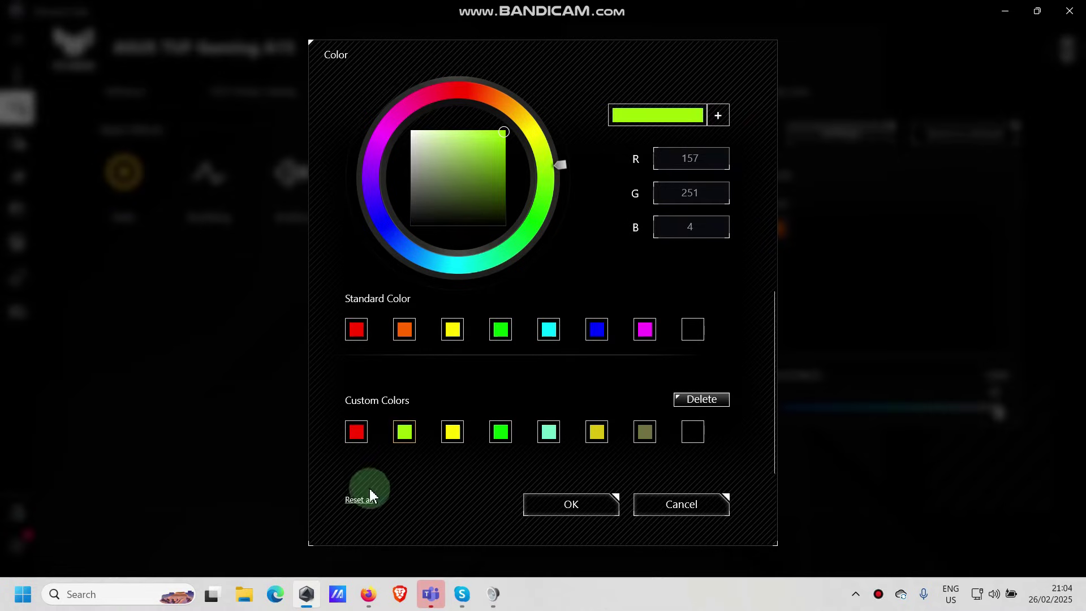
{"action": "left_click", "coordinate": [557, 509]}
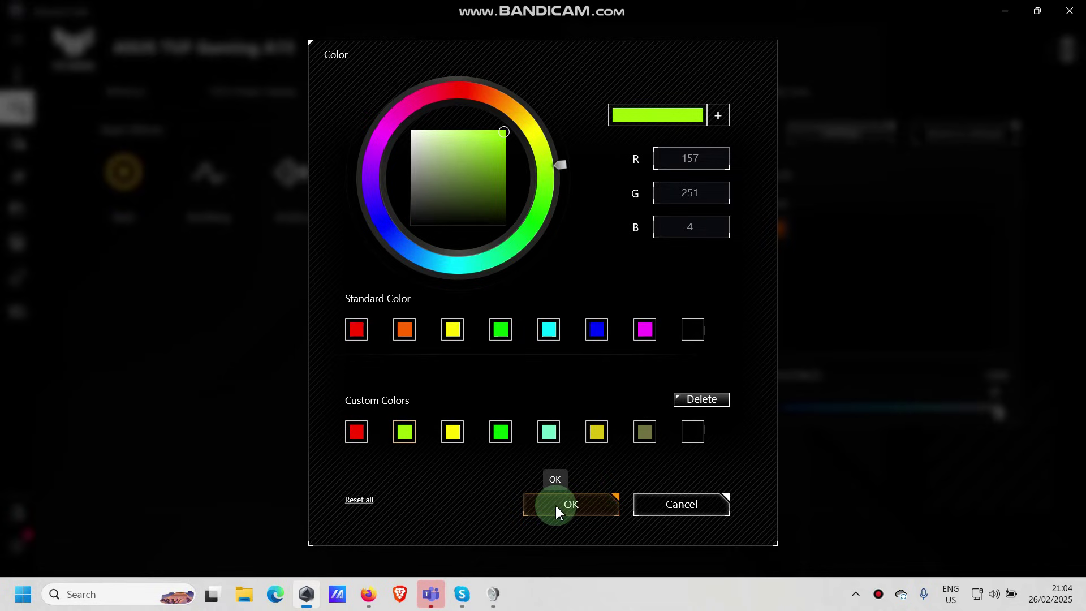
{"action": "left_click", "coordinate": [555, 504]}
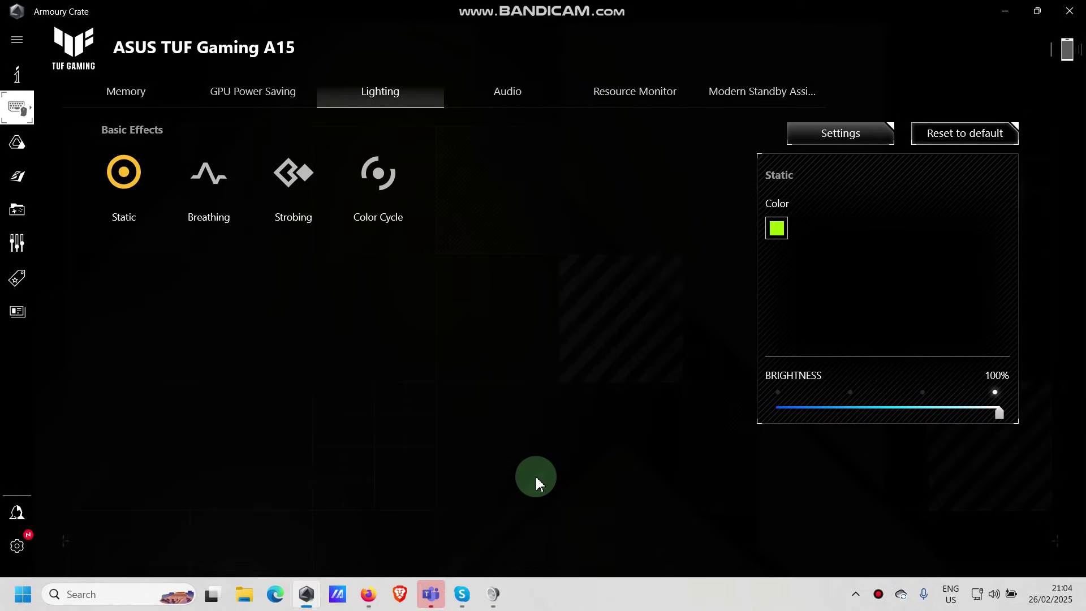
Give Breathing the saved lime green custom colour, then open Strobing's colour picker.
{"action": "left_click", "coordinate": [215, 186]}
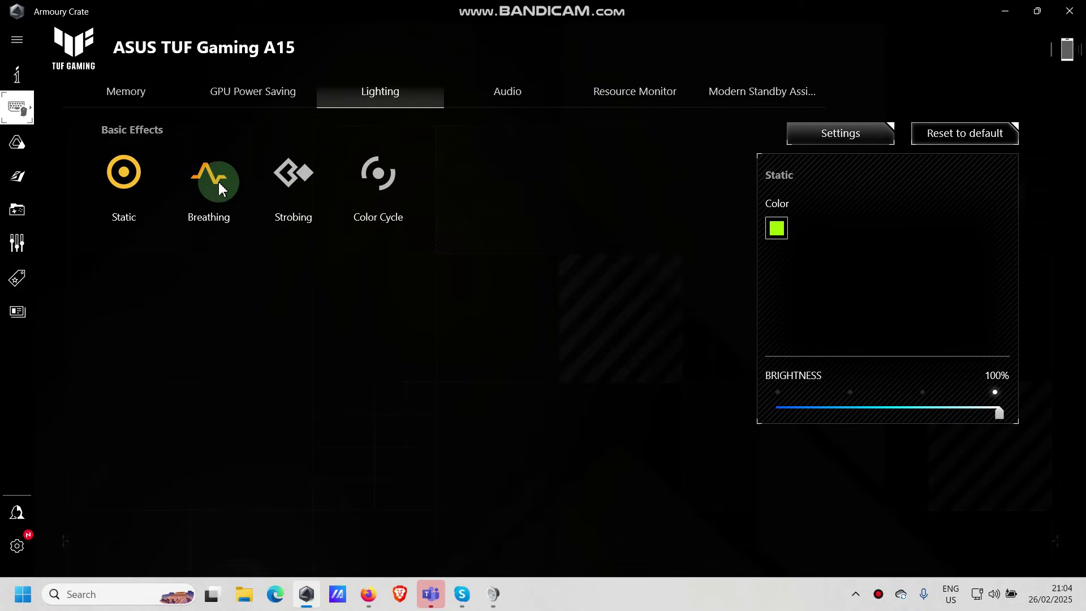
{"action": "left_click", "coordinate": [777, 229]}
{"action": "left_click", "coordinate": [404, 432]}
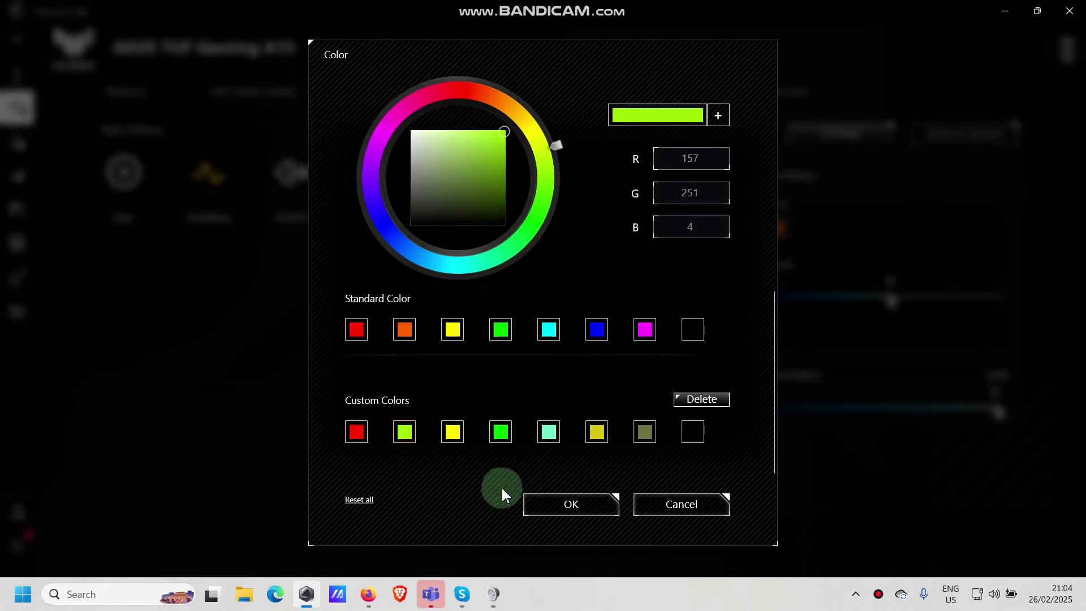
{"action": "left_click", "coordinate": [534, 503]}
{"action": "left_click", "coordinate": [300, 179]}
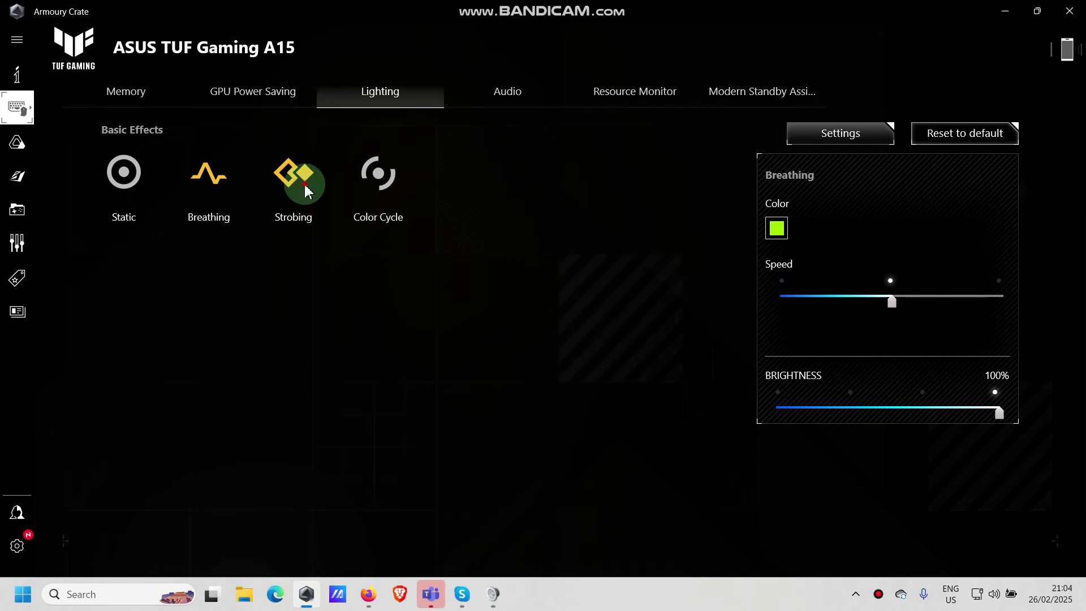
{"action": "left_click", "coordinate": [774, 232]}
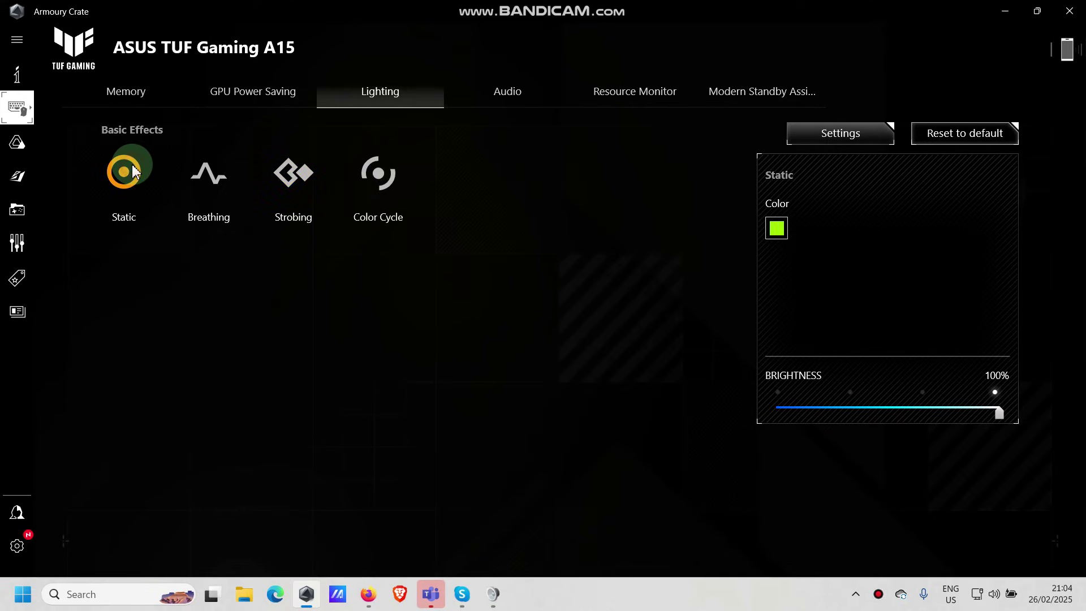
Add pure green to the last free custom colour slot.
{"action": "left_click", "coordinate": [777, 228]}
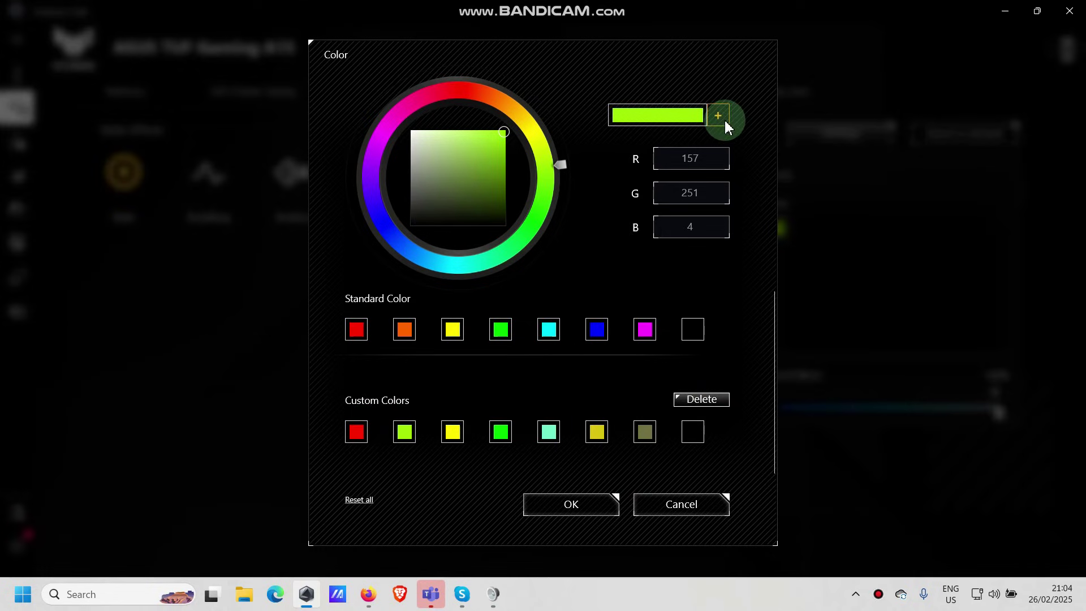
{"action": "left_click", "coordinate": [522, 236]}
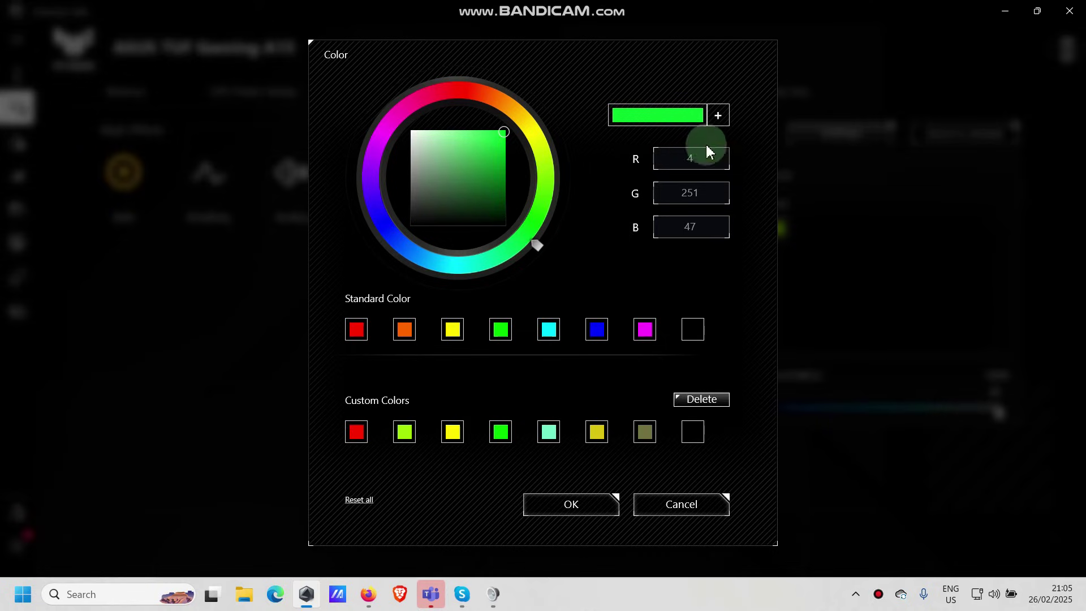
{"action": "left_click", "coordinate": [719, 121]}
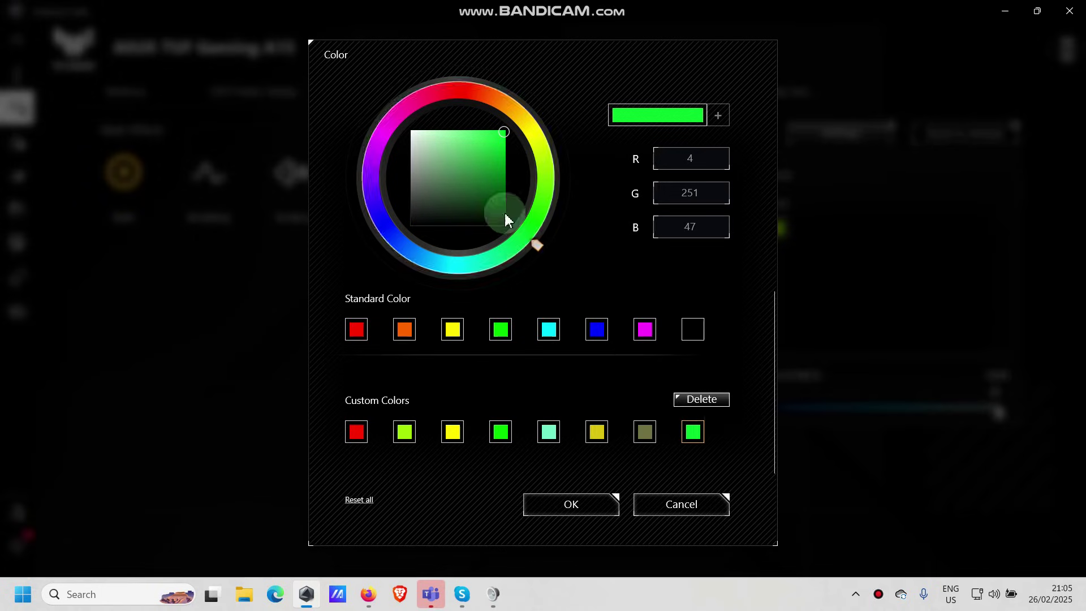
Delete the green custom swatch and save pink (251, 4, 248) in its place.
{"action": "left_click", "coordinate": [385, 135]}
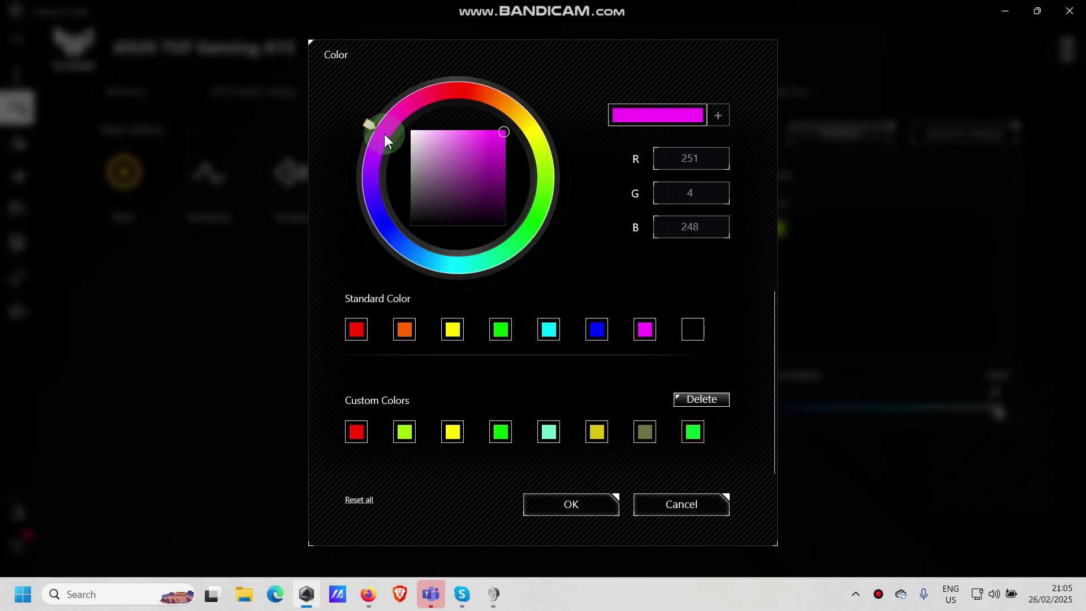
{"action": "left_click", "coordinate": [723, 114]}
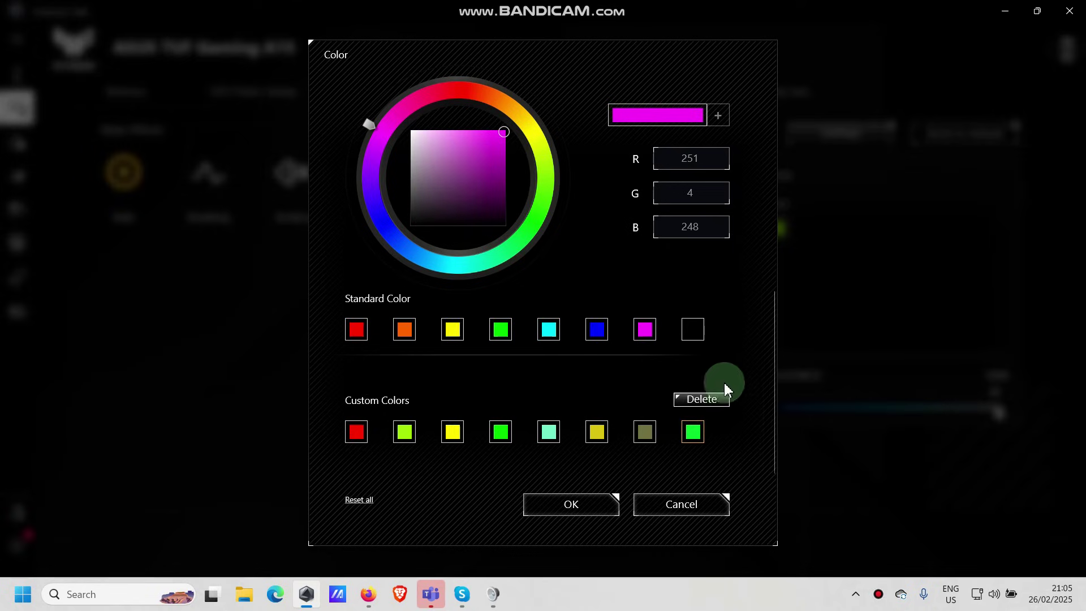
{"action": "left_click", "coordinate": [726, 402]}
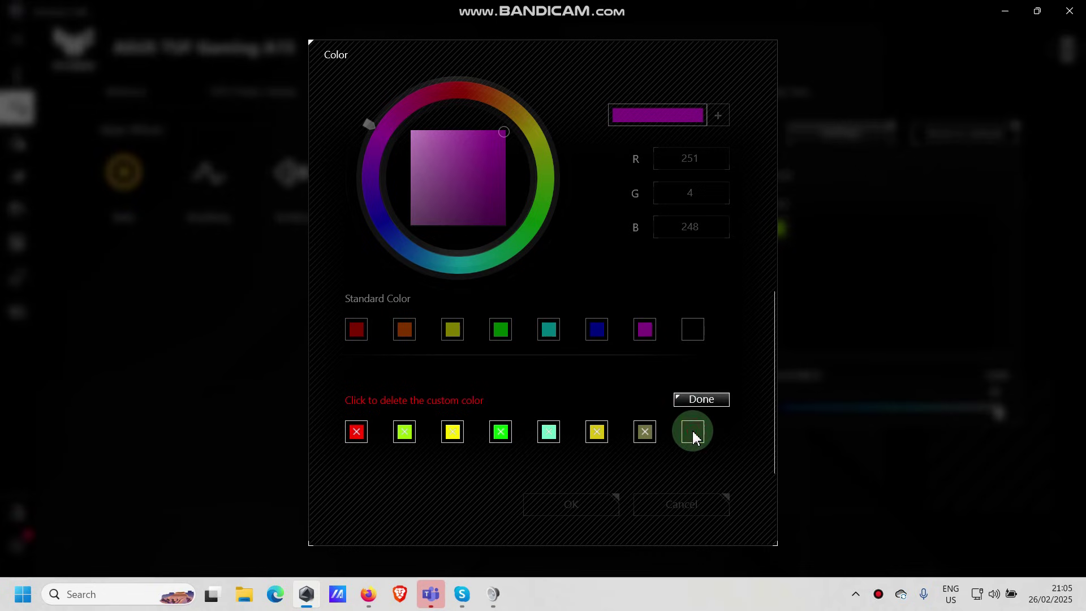
{"action": "left_click", "coordinate": [710, 403]}
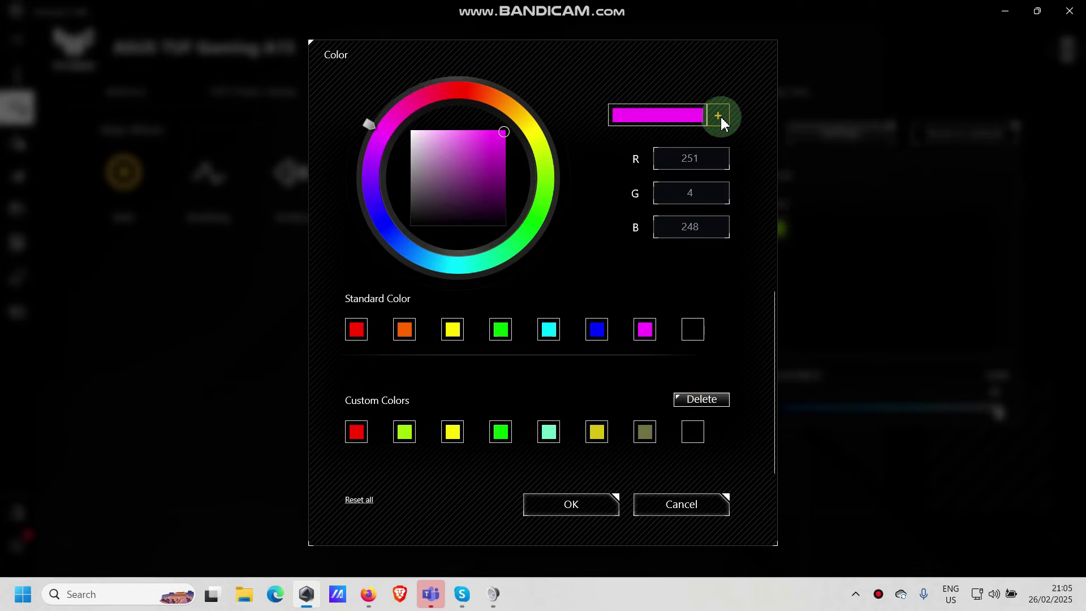
{"action": "left_click", "coordinate": [721, 118]}
{"action": "left_click", "coordinate": [695, 444]}
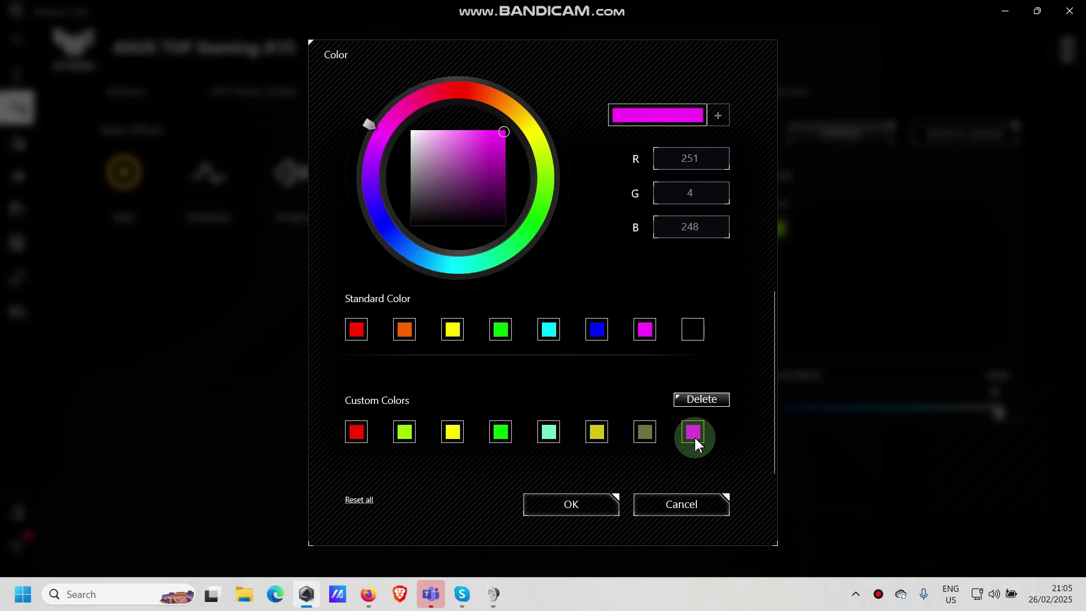